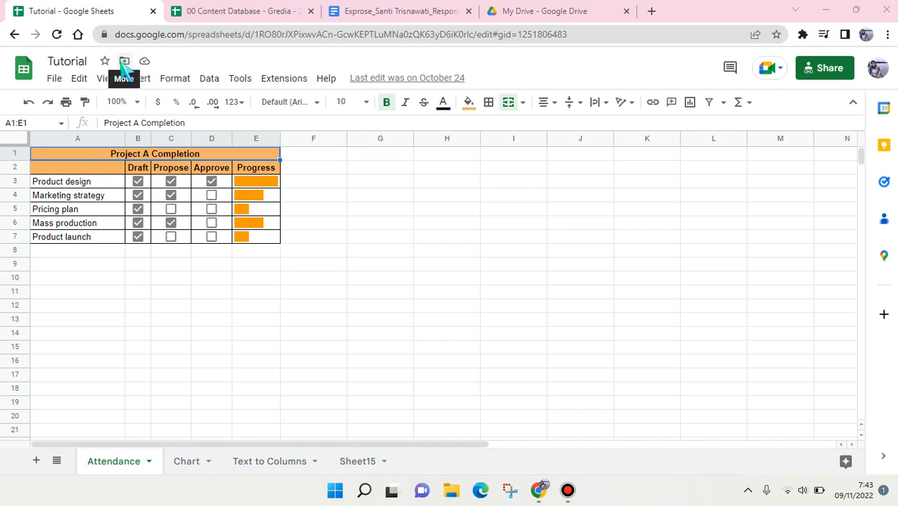
# Check the Tutorial spreadsheet's Drive folder, then browse the 00 Content Database's DrpDwn and SC Performance sheets.
pyautogui.click(125, 62)
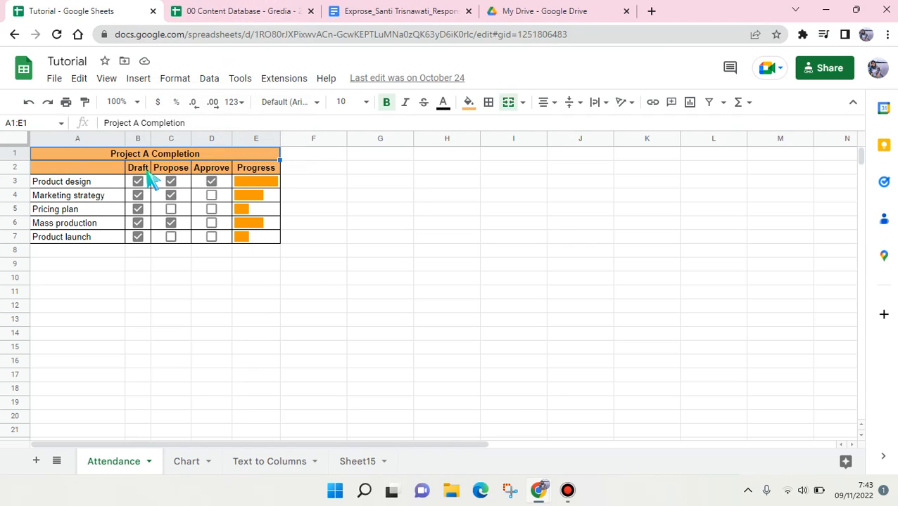
pyautogui.click(225, 10)
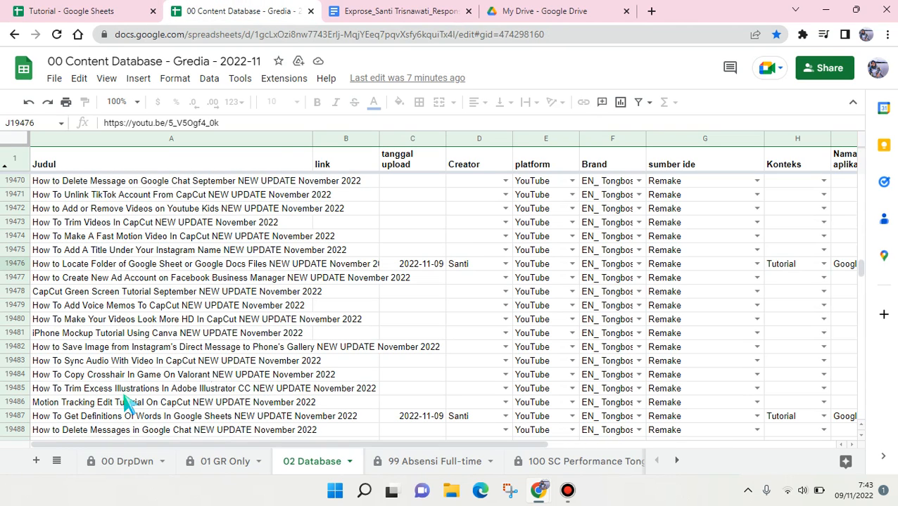
pyautogui.click(129, 462)
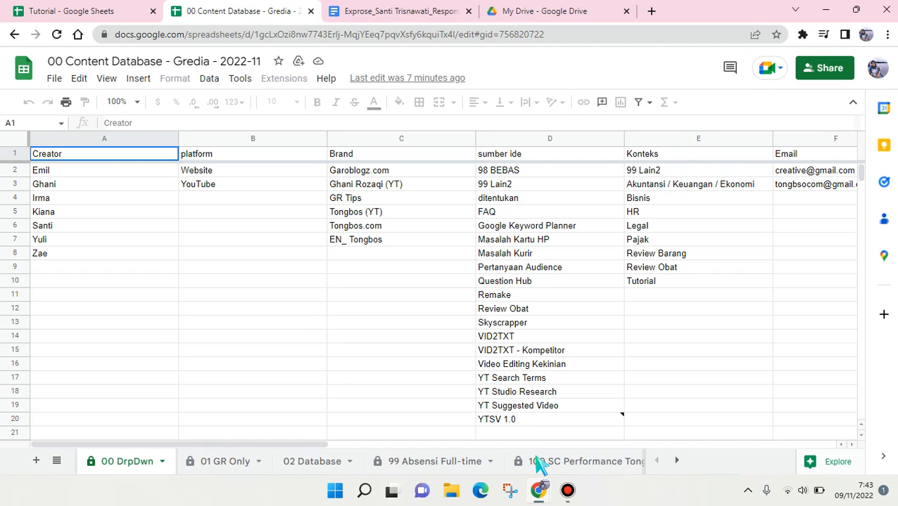
pyautogui.click(555, 462)
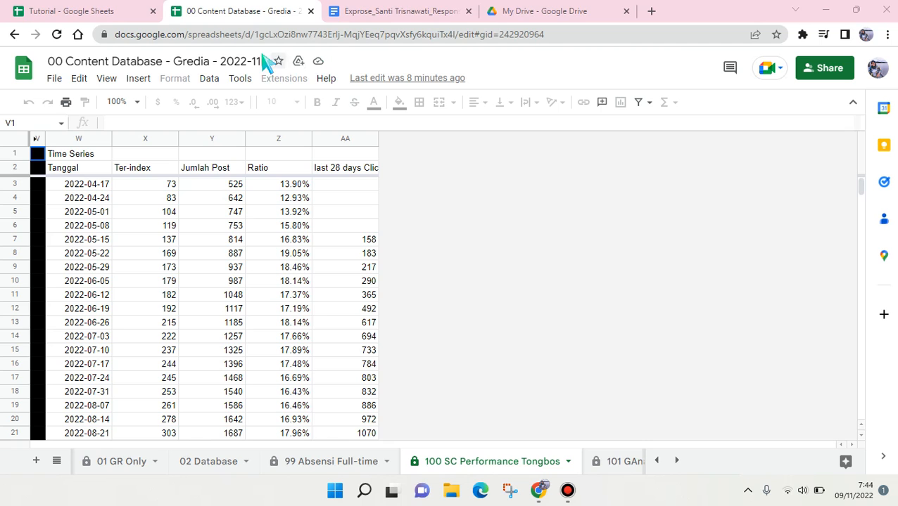
# Return via the Tutorial spreadsheet to the reading response document and check its Drive folder.
pyautogui.click(145, 11)
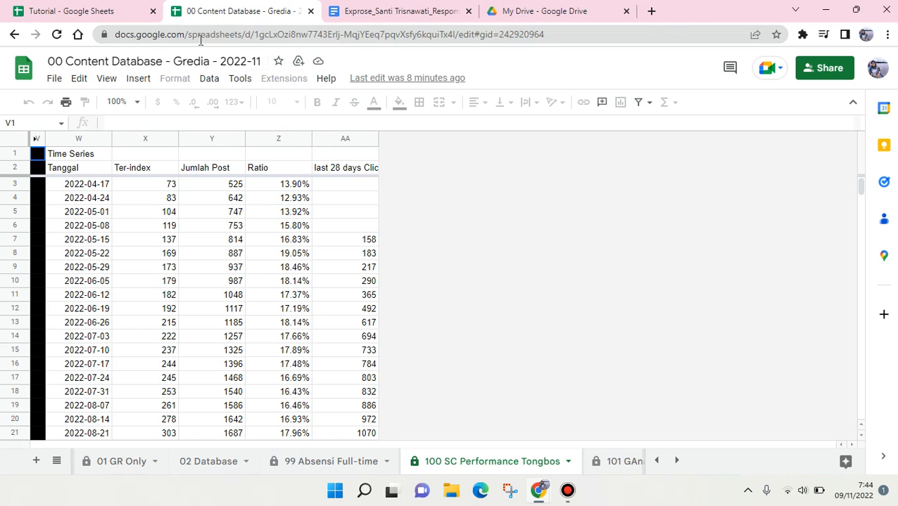
pyautogui.click(71, 10)
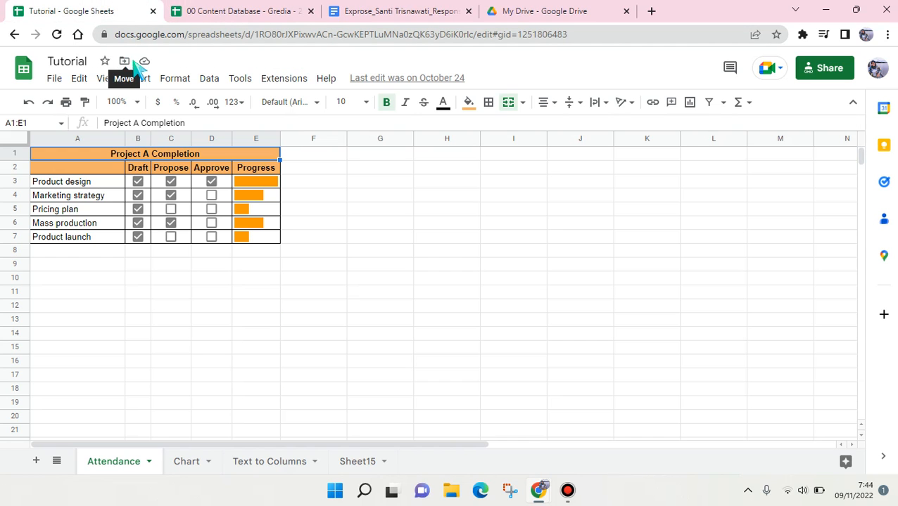
pyautogui.click(400, 11)
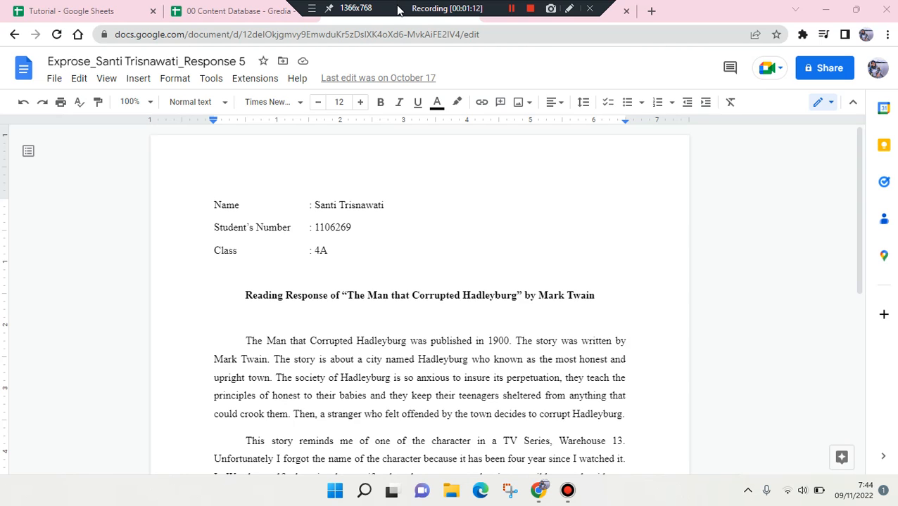
pyautogui.click(282, 62)
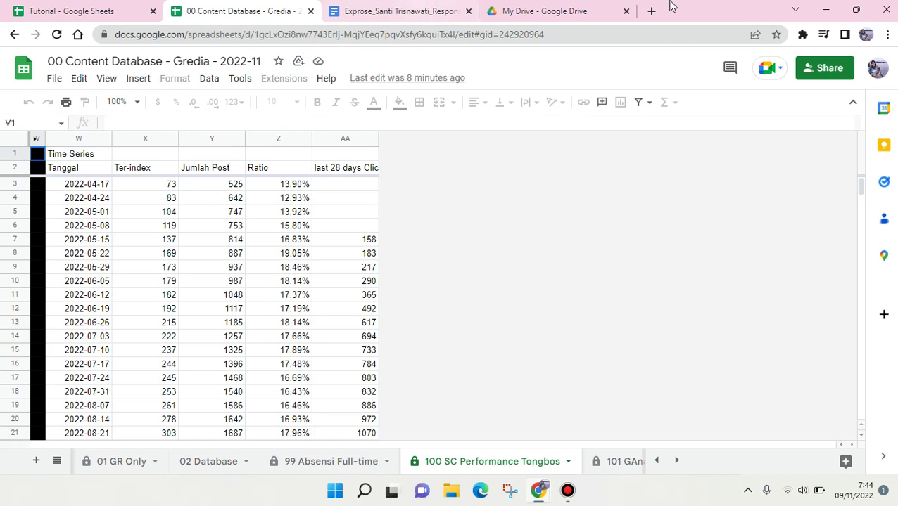
# Switch to My Drive, bring up the Search in Drive suggestions, then dismiss them.
pyautogui.click(548, 11)
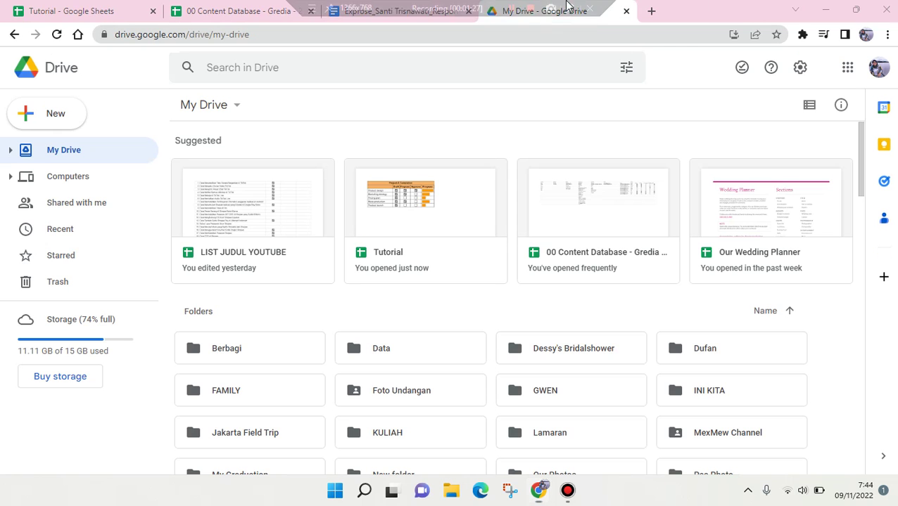
pyautogui.click(312, 71)
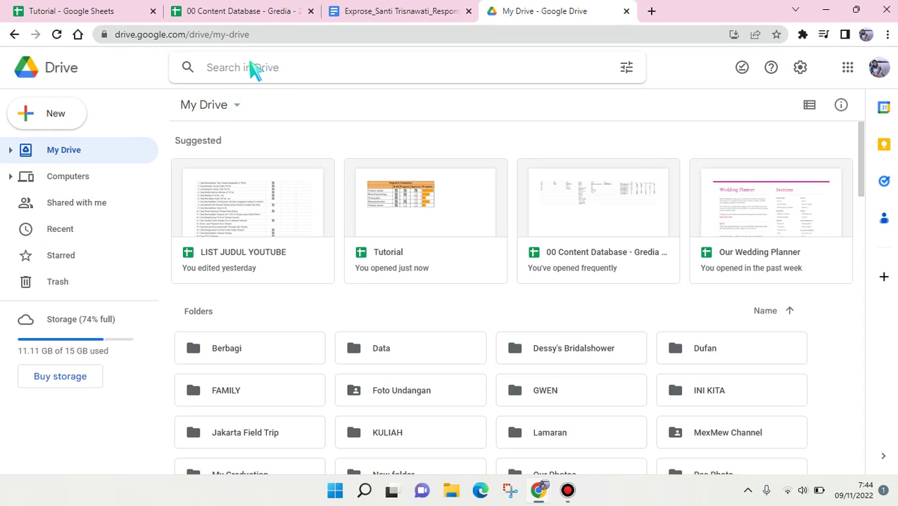
pyautogui.click(254, 68)
pyautogui.click(699, 92)
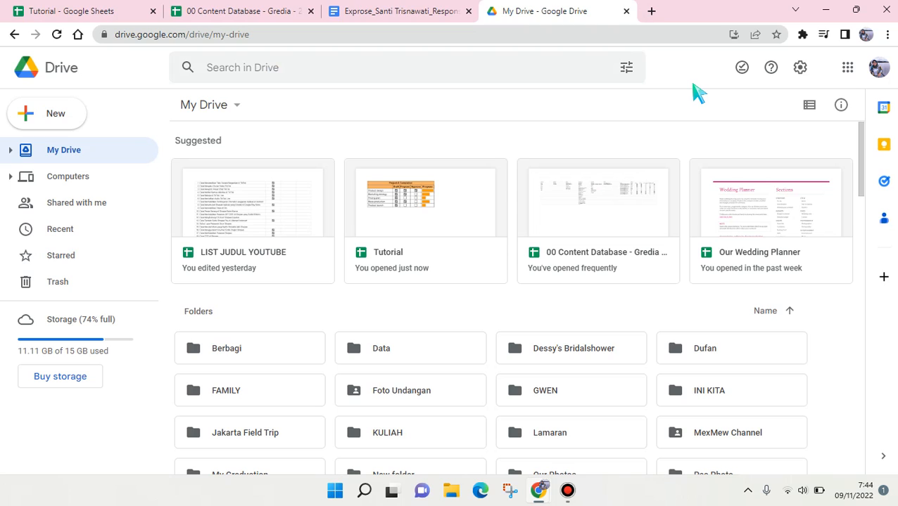